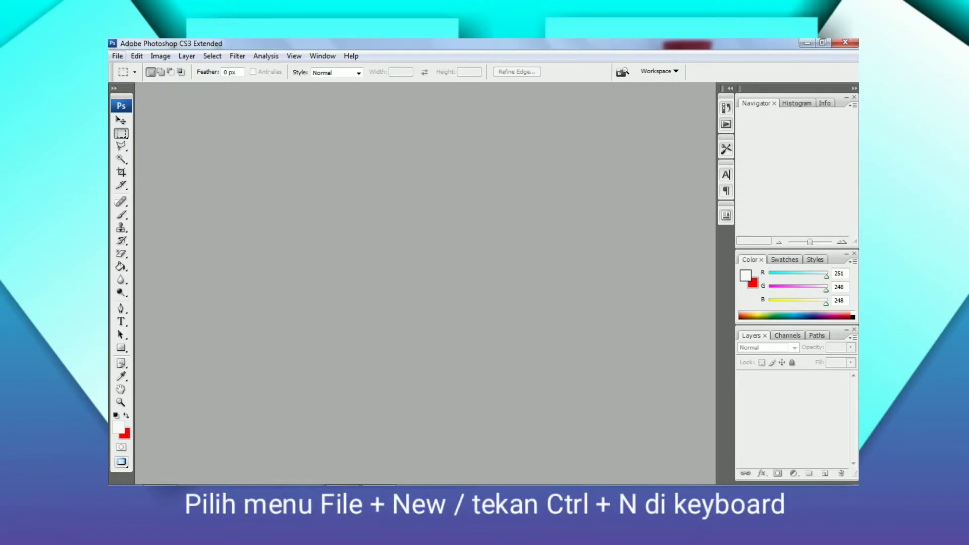
Step: Start a new document using the International Paper preset in A4 size
click(117, 55)
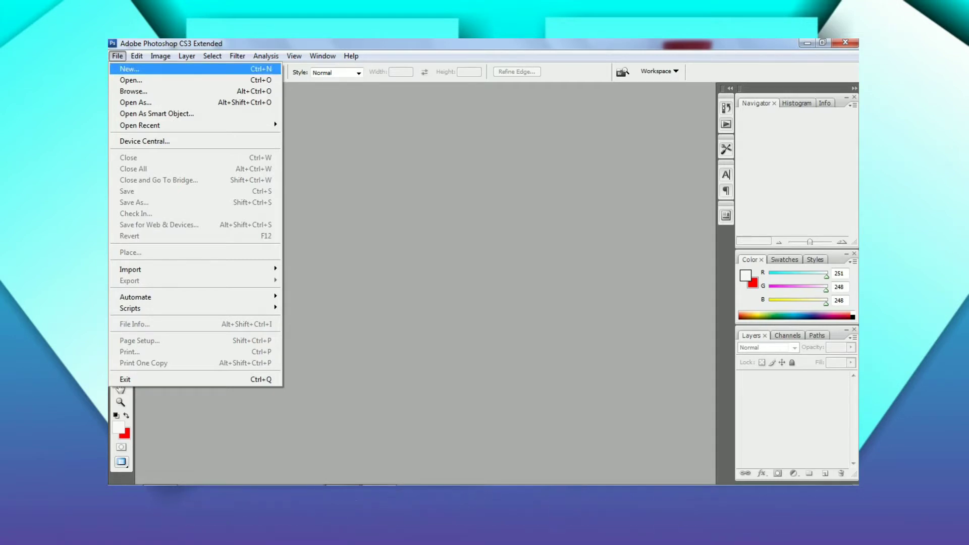
key(Return)
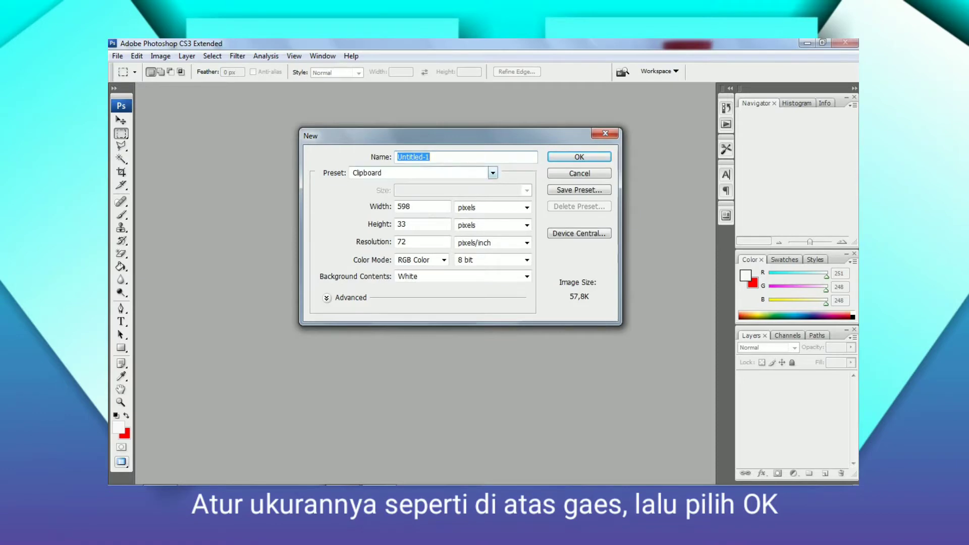
click(492, 173)
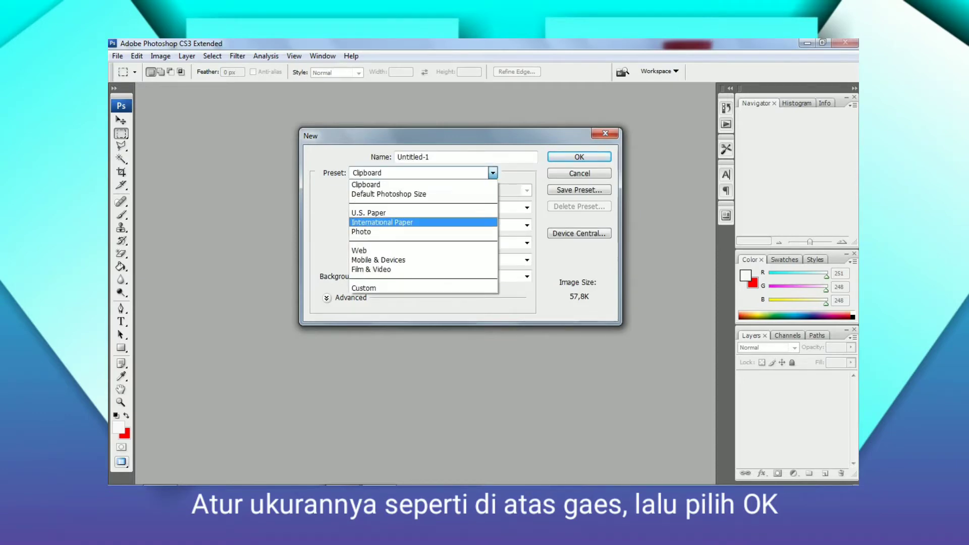
click(382, 222)
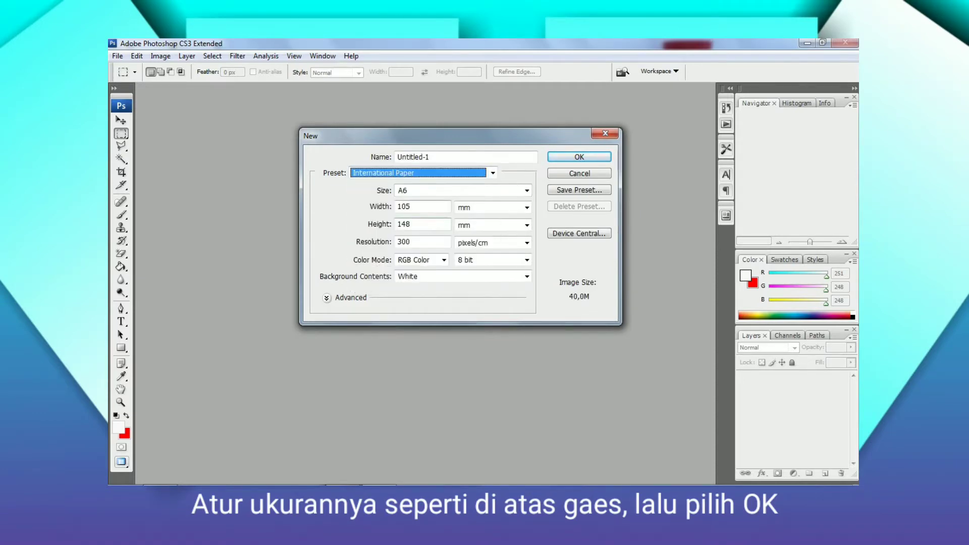
click(527, 190)
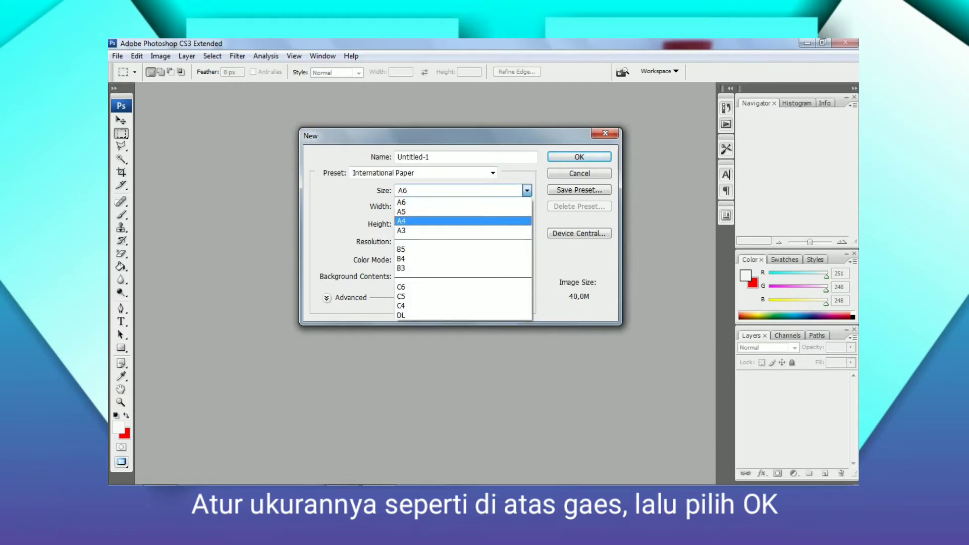
click(463, 221)
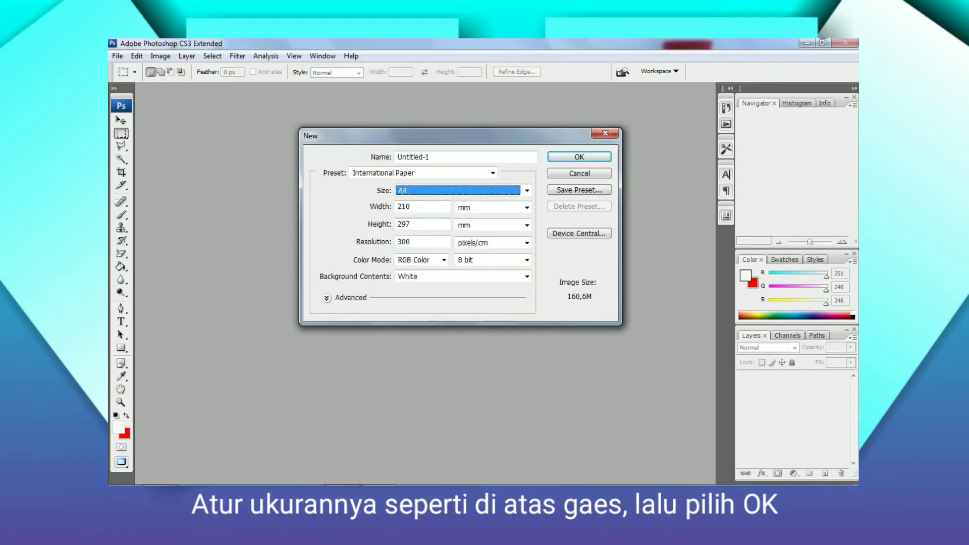
Step: Set the document's dimension units to cm, keep the resolution at 300 pixels/cm, and create the document
click(527, 207)
click(493, 238)
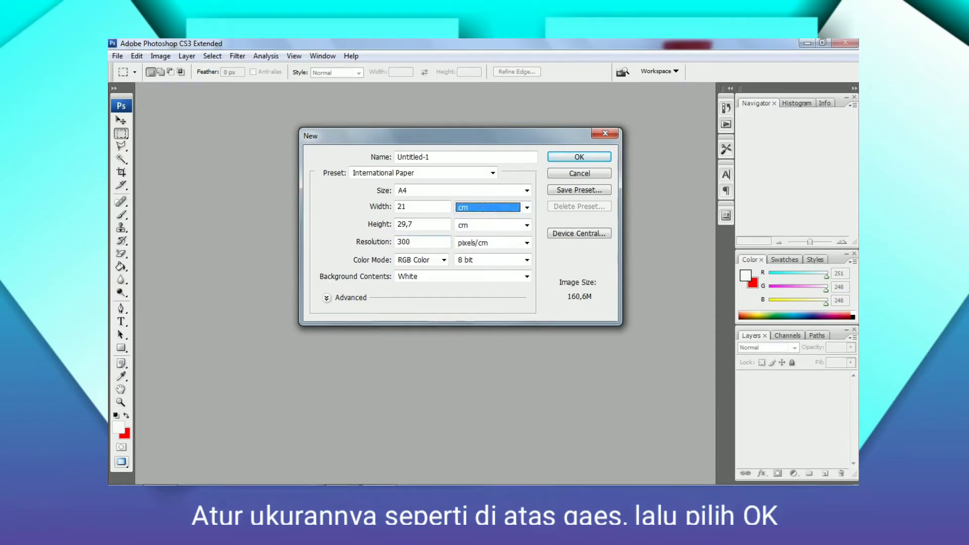
drag(422, 242, 394, 243)
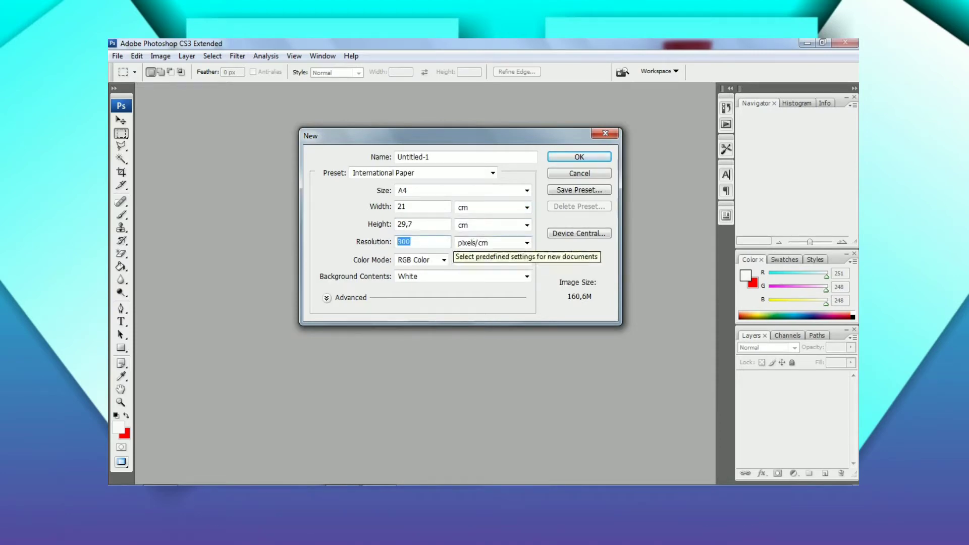
click(415, 243)
click(526, 242)
click(527, 243)
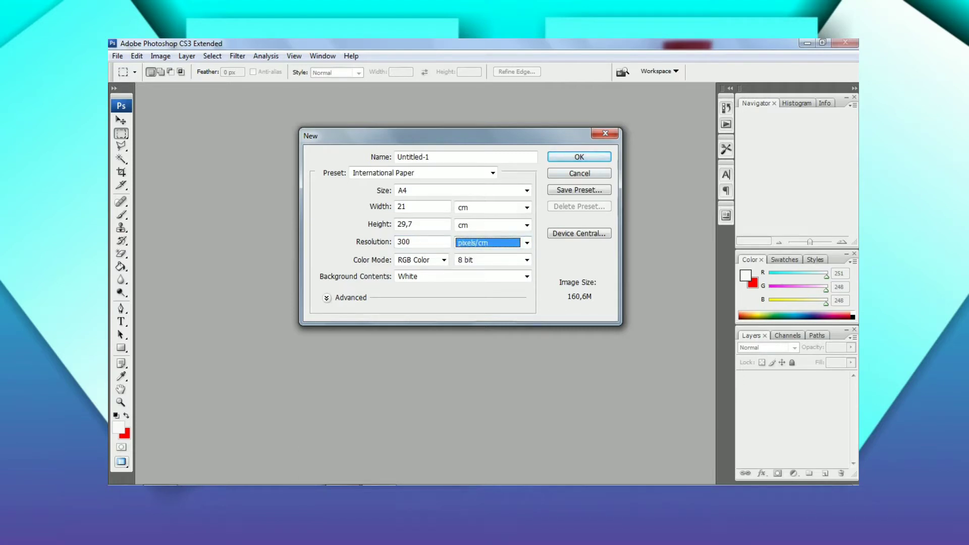
key(Return)
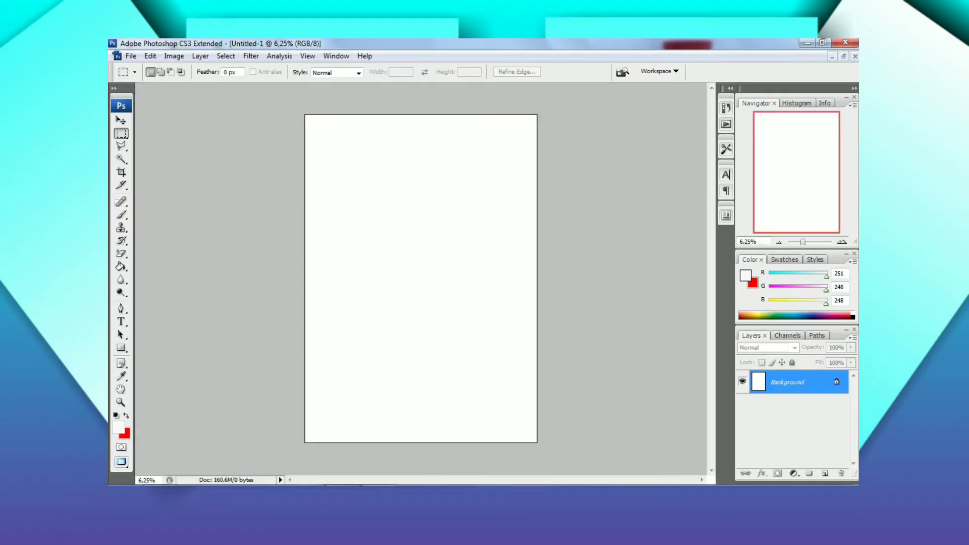
Step: Restore the blank document to a floating window, move it across the workspace and enlarge it slightly to show the whole page
click(844, 56)
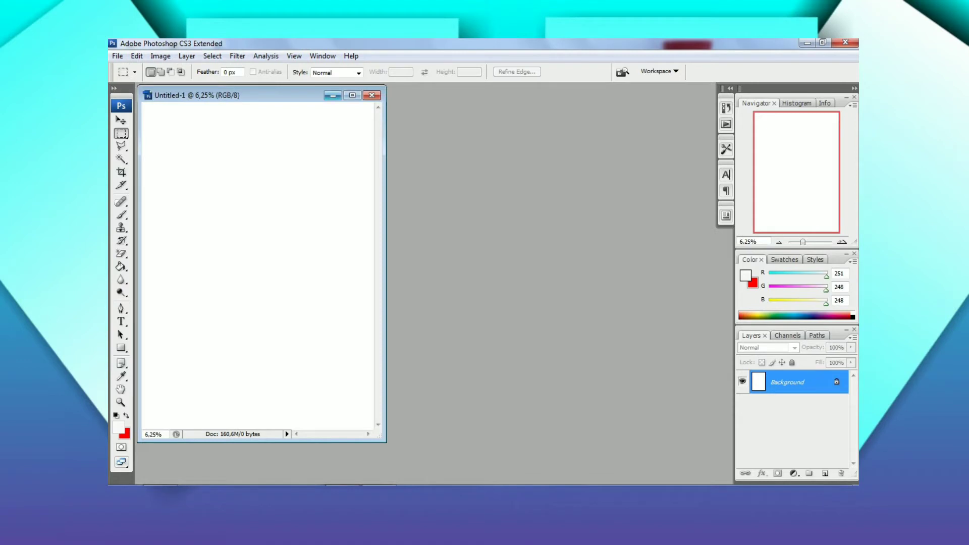
drag(313, 96, 633, 102)
click(533, 401)
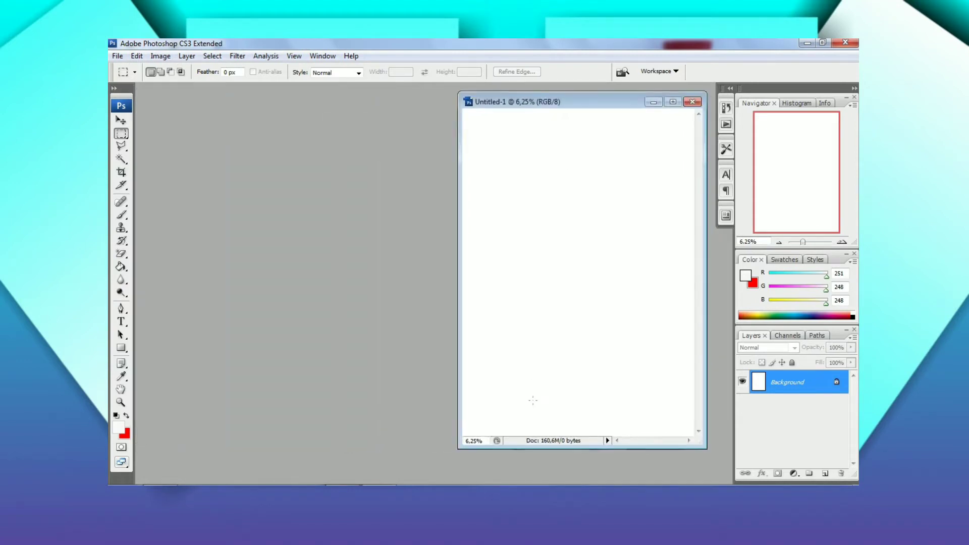
drag(459, 449, 450, 455)
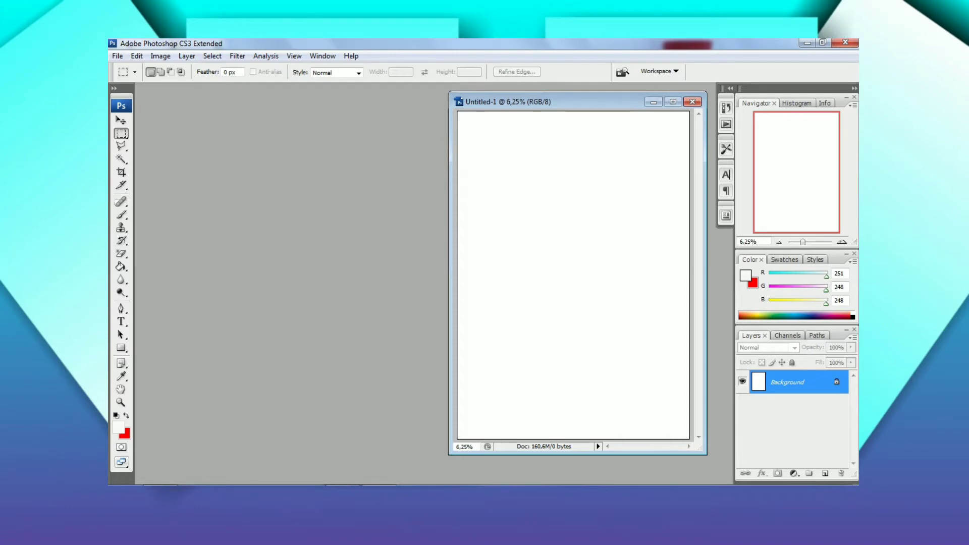
Step: Open the photo IMG_20200908_090121 from Documents and arrange its window beside the blank document, slightly enlarged to show the whole photo
click(117, 56)
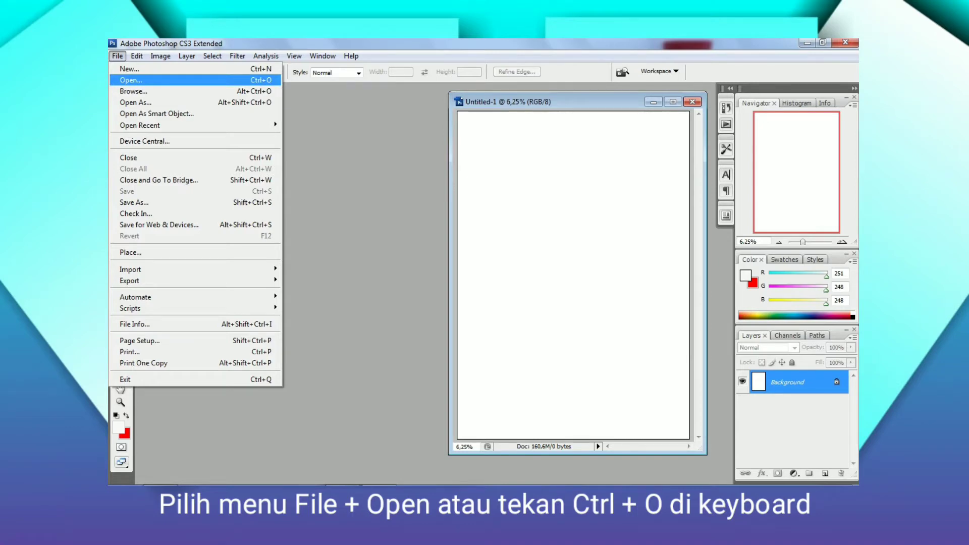
click(131, 80)
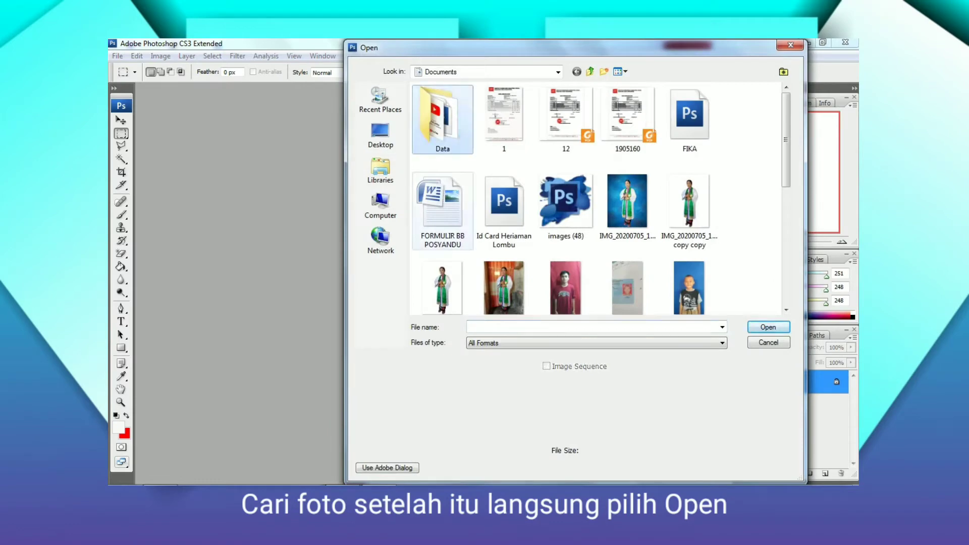
key(Down)
key(Down)
key(Down)
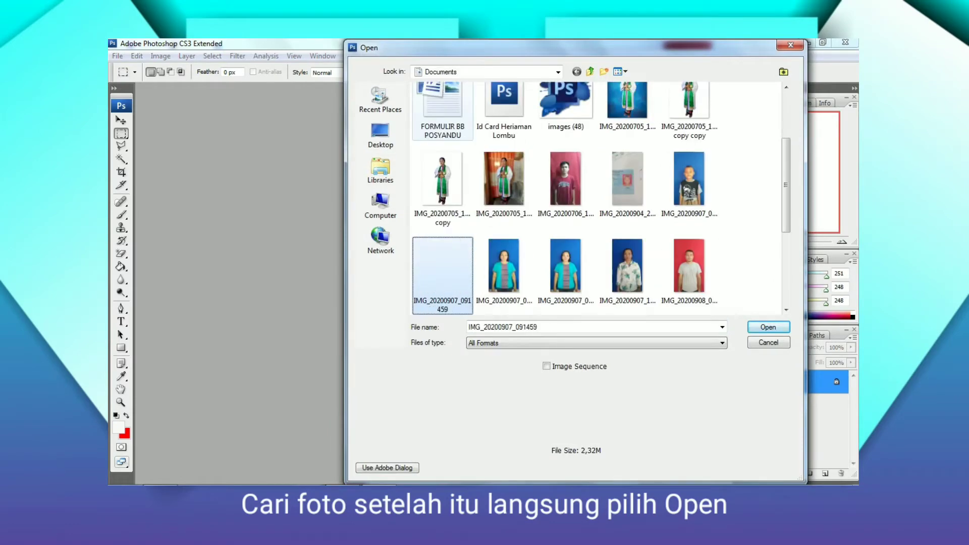
key(Down)
key(Down)
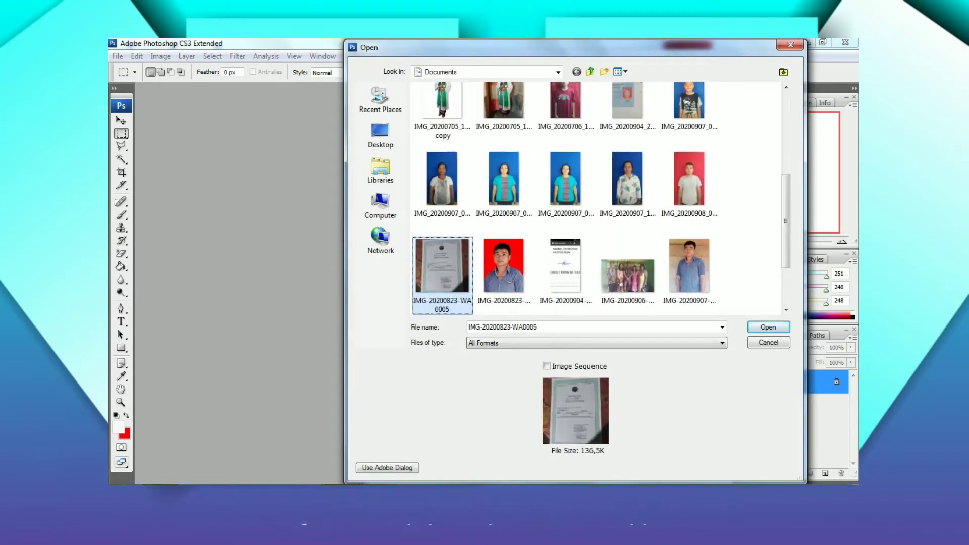
key(Up)
key(Up)
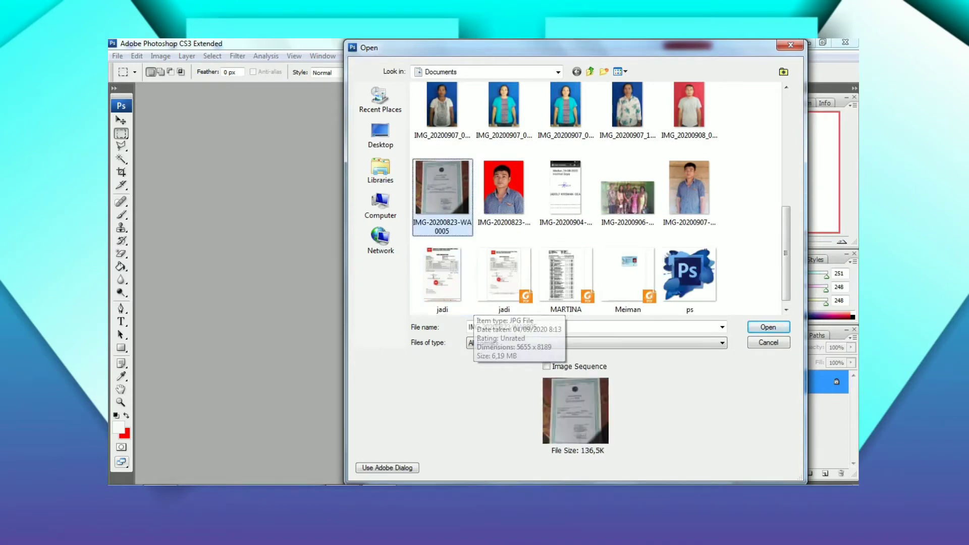
key(Right)
key(Right)
key(Right)
key(Right)
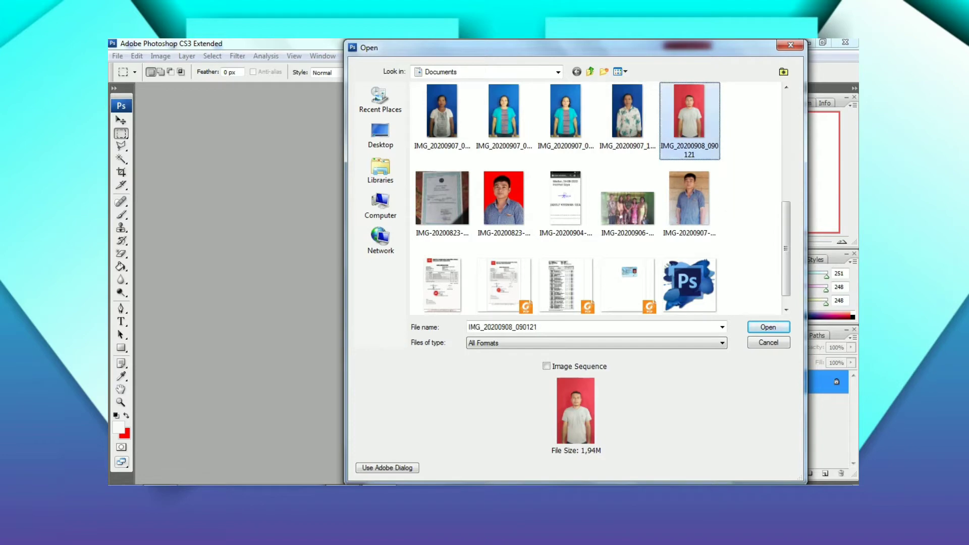
click(768, 327)
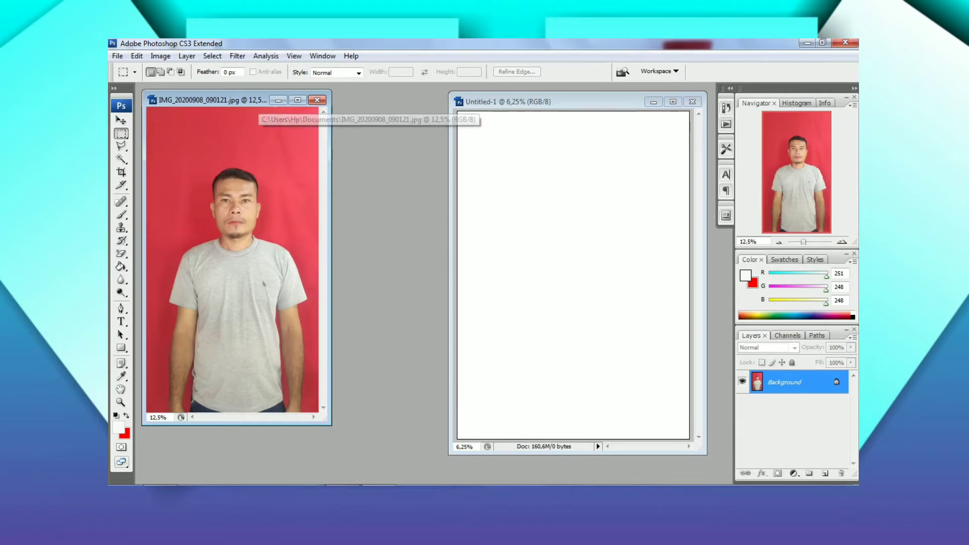
drag(253, 100, 284, 104)
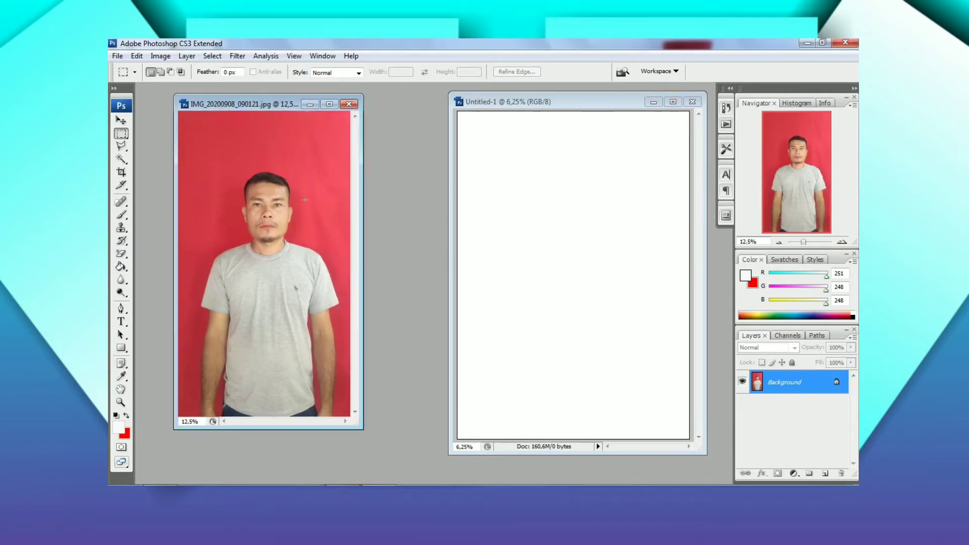
drag(362, 428, 371, 436)
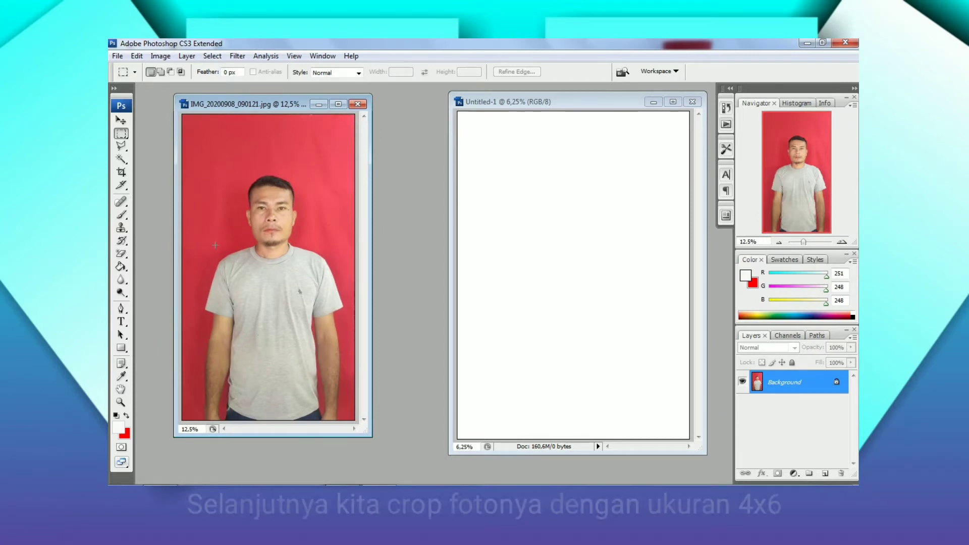
Step: Configure the Crop tool to a width of 4 cm, a height of 6 cm and 300 pixels/cm
key(c)
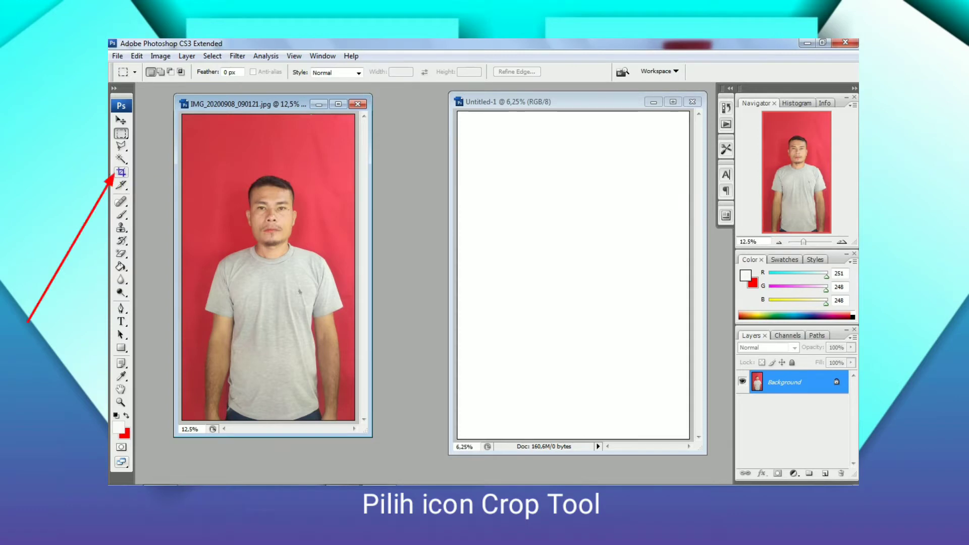
click(121, 173)
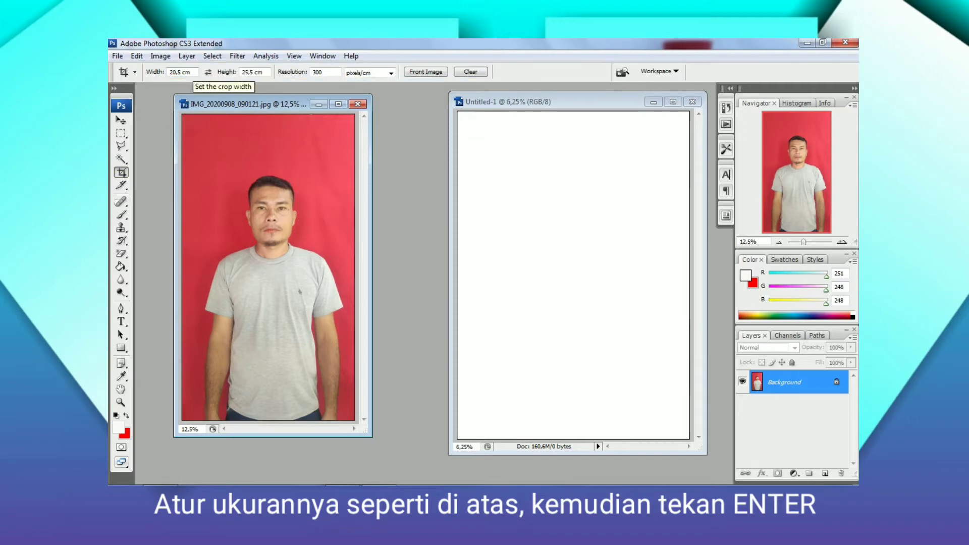
click(180, 72)
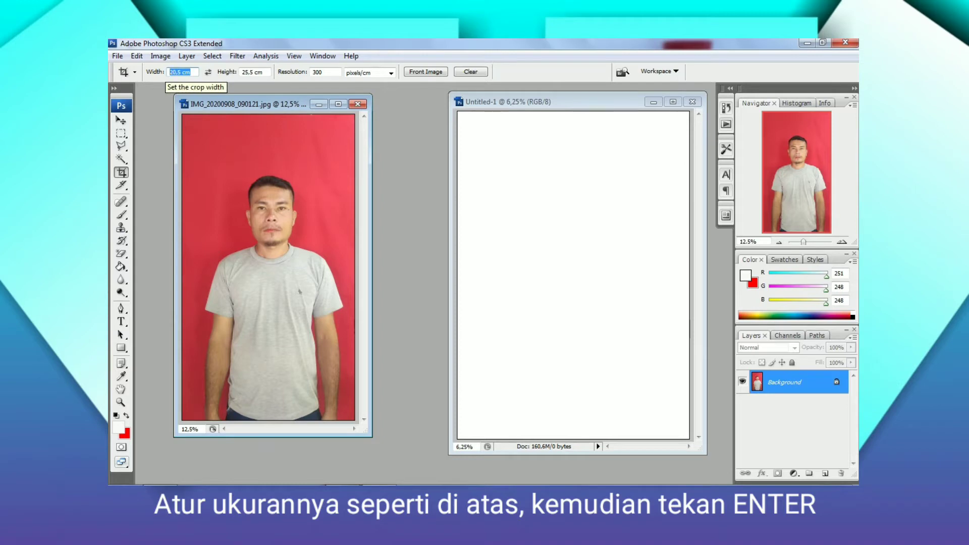
text(4)
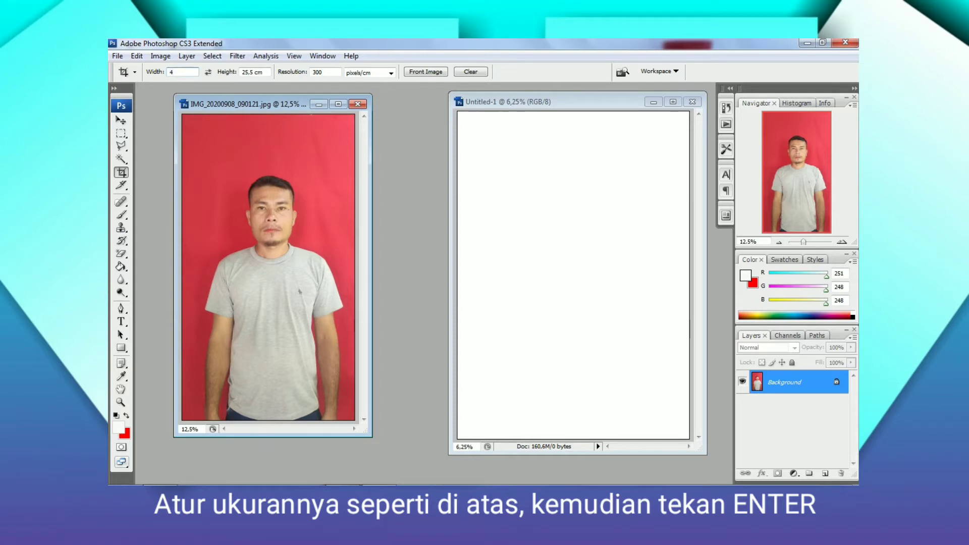
key(Tab)
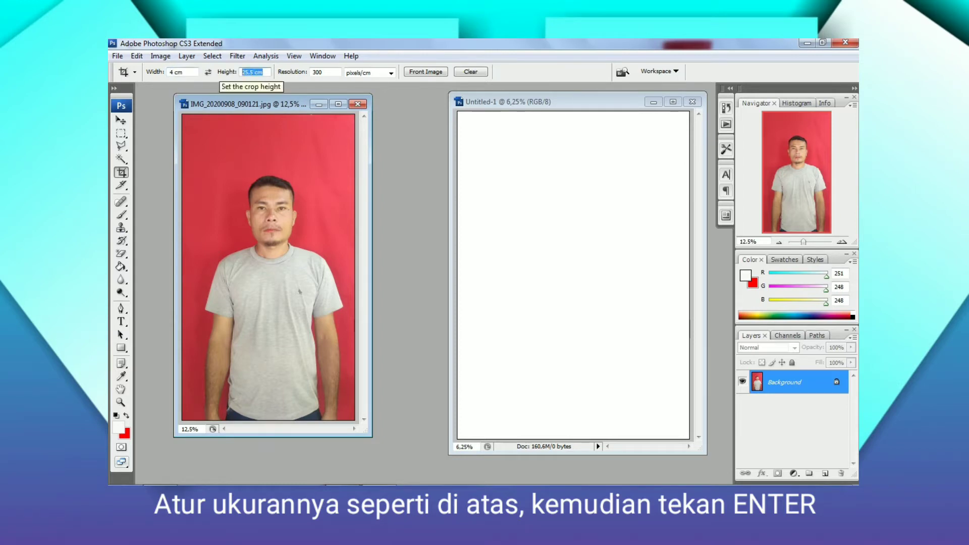
text(6)
key(Tab)
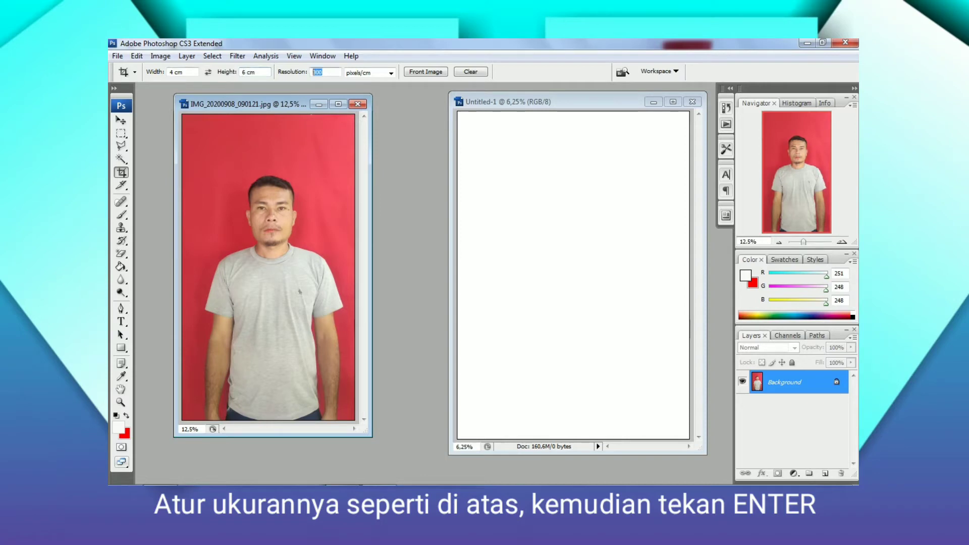
key(Tab)
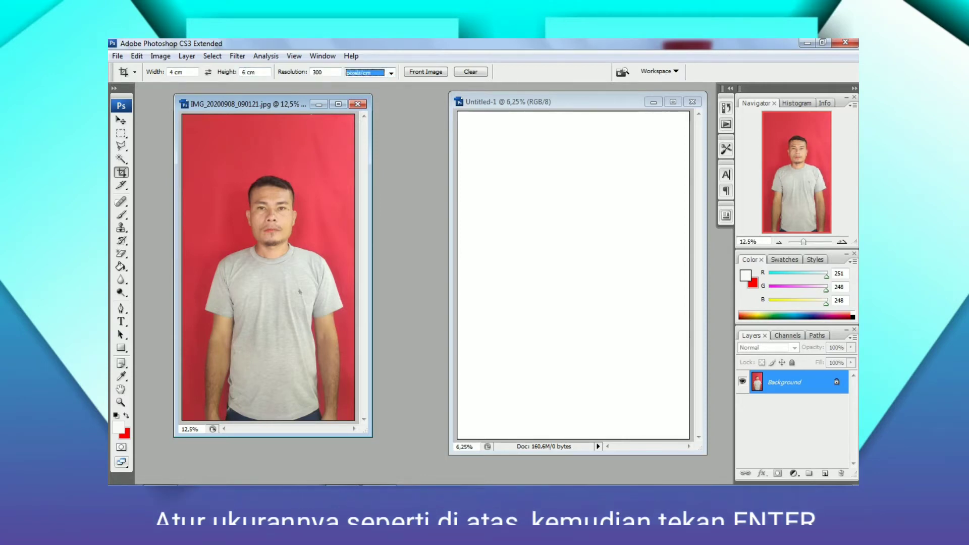
key(Return)
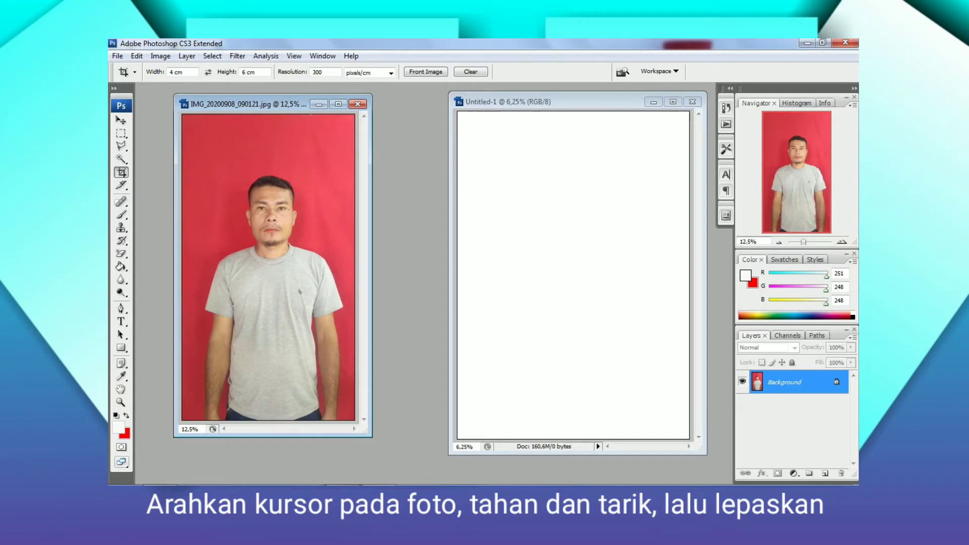
Step: Crop the photo from just above the head to the lower torso, with the crop frame centred horizontally on the man
drag(200, 163, 334, 363)
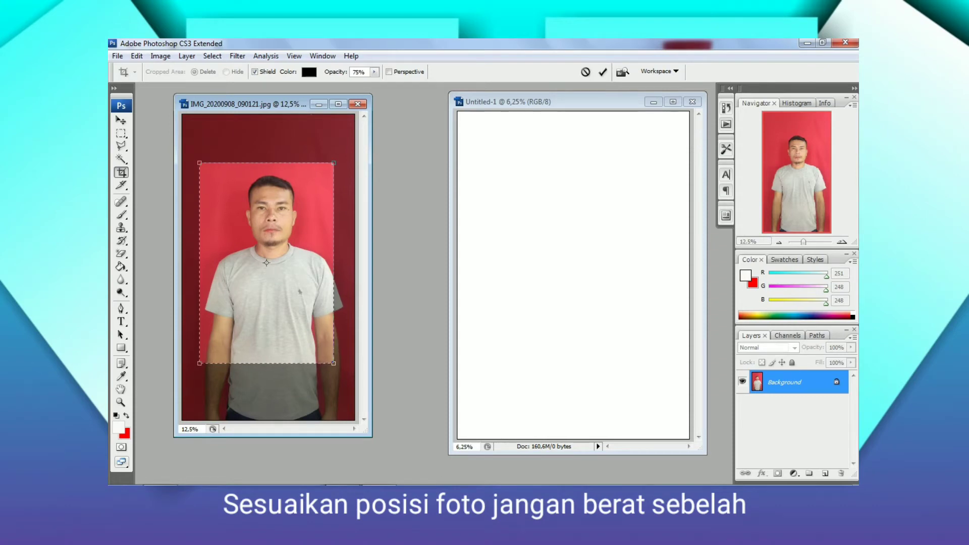
key(Right)
key(Right)
key(Right)
key(Right)
key(Right)
key(Right)
key(Right)
key(Right)
key(Right)
key(Right)
key(Right)
key(Right)
key(Right)
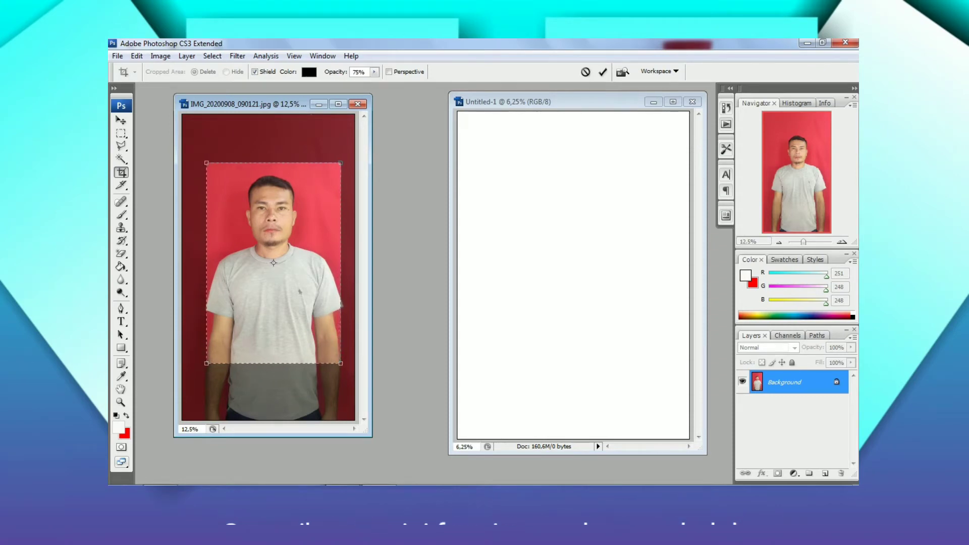
key(Up)
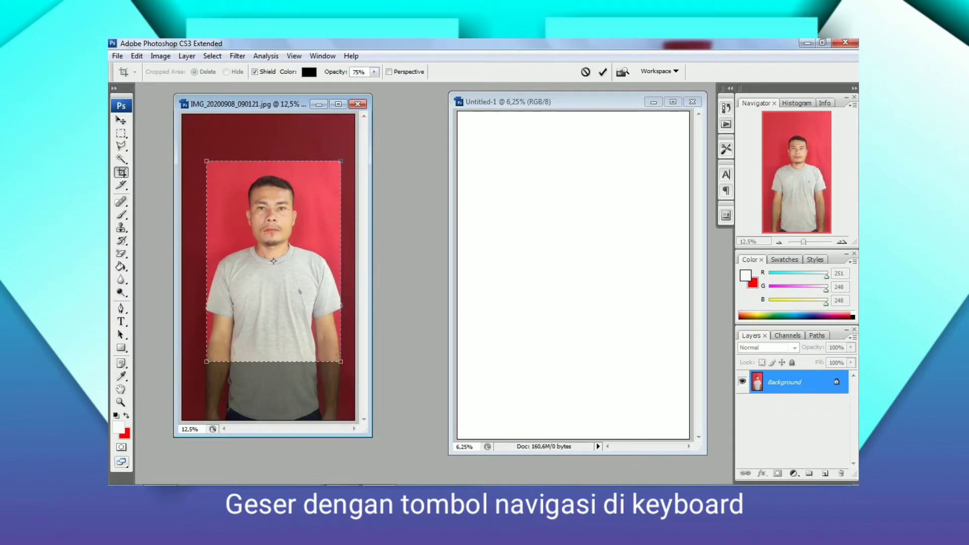
key(Left)
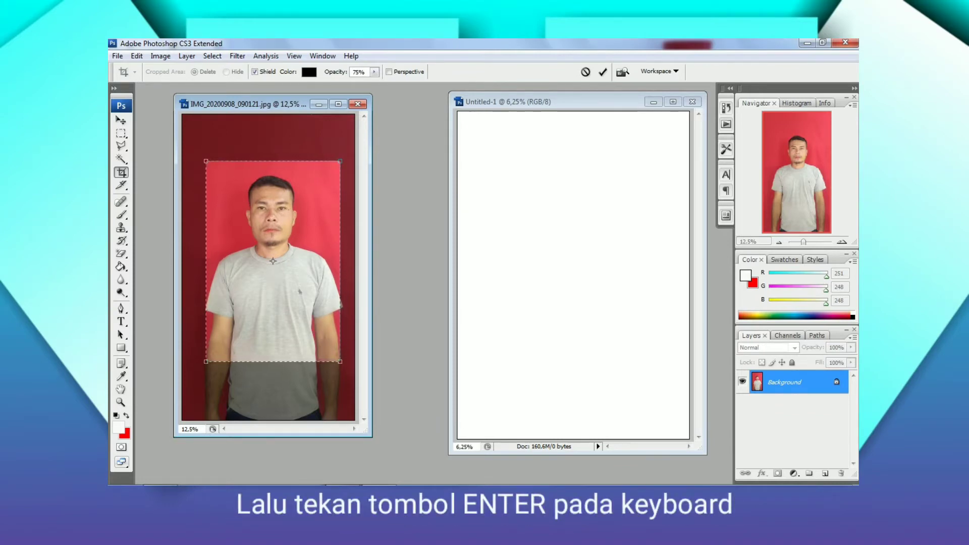
key(Right)
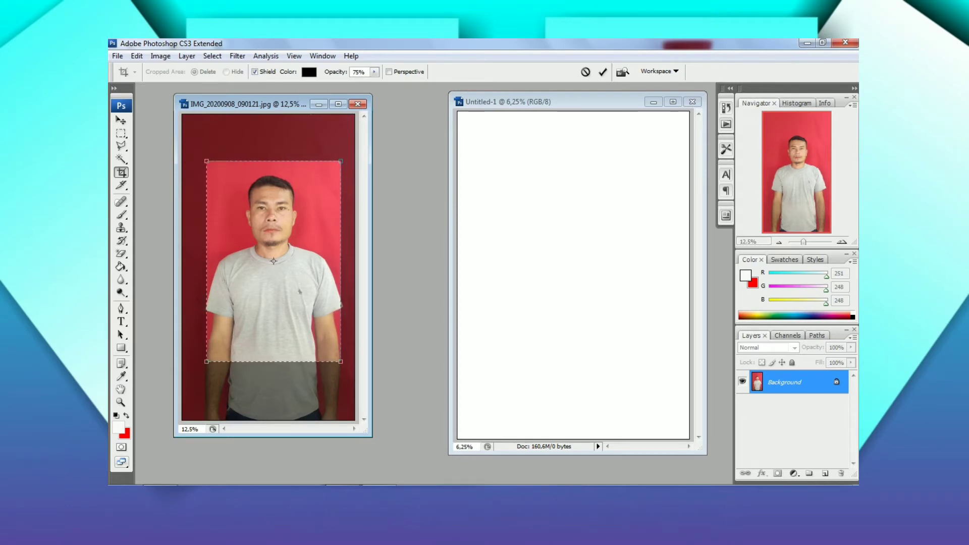
key(Return)
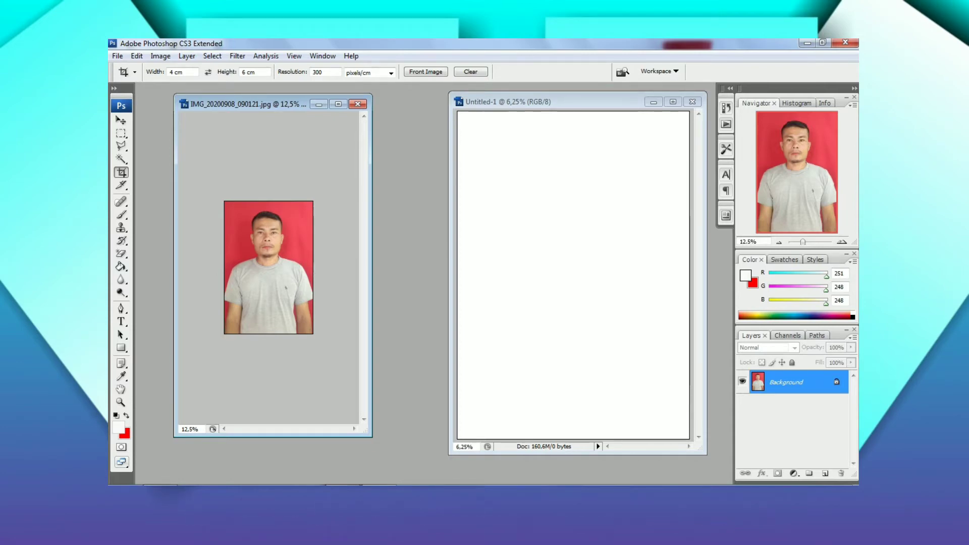
Step: Brighten the cropped photo slightly with Curves by raising the midpoint of the RGB curve a little
key(ctrl+m)
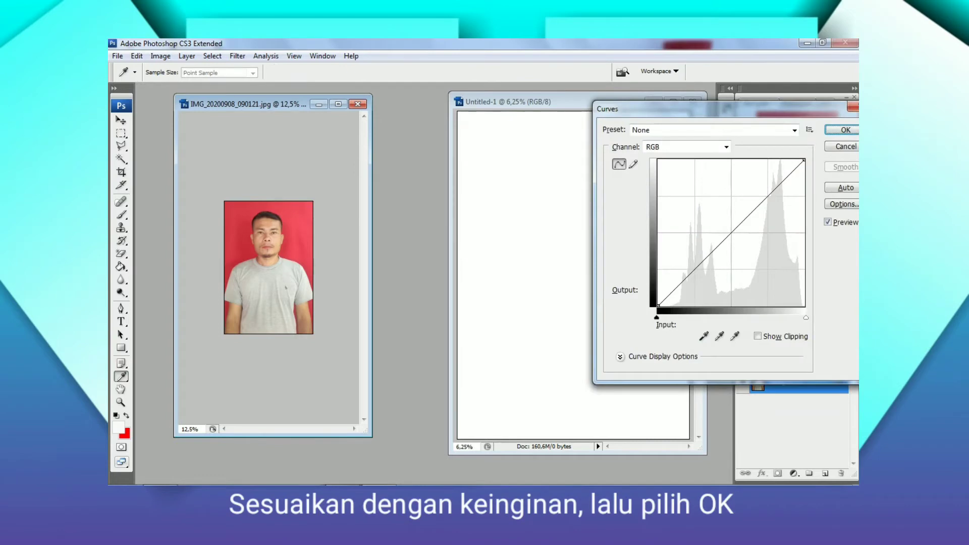
drag(707, 109, 564, 110)
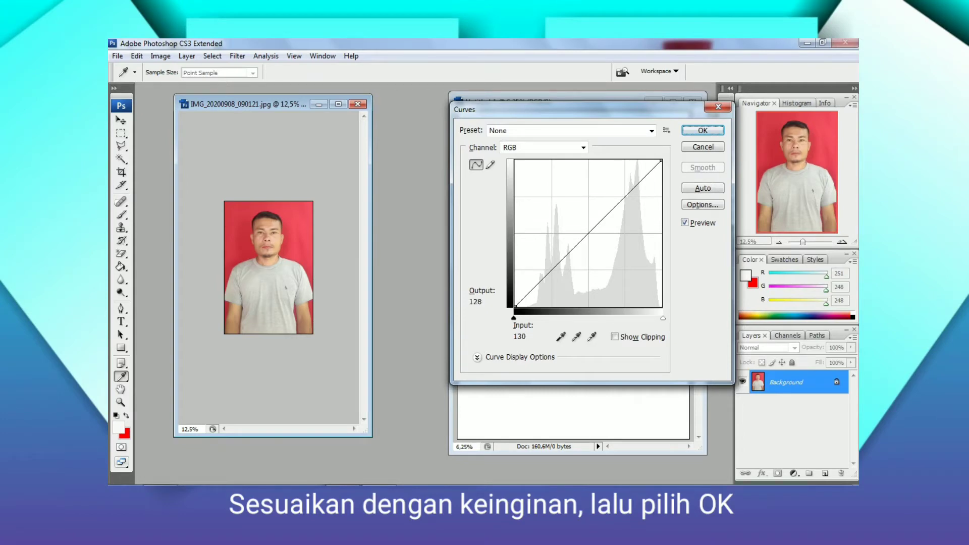
mouse_move(589, 233)
mouse_down()
mouse_move(585, 225)
mouse_move(598, 252)
mouse_move(586, 229)
mouse_up()
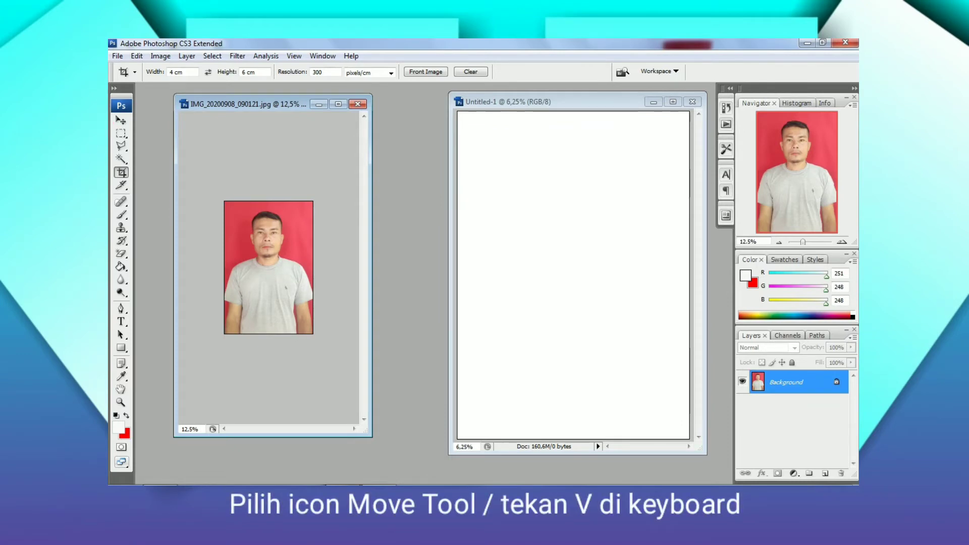
Step: Copy the cropped photo into the blank A4 document with the Move tool and place it in the page's upper-left corner
key(v)
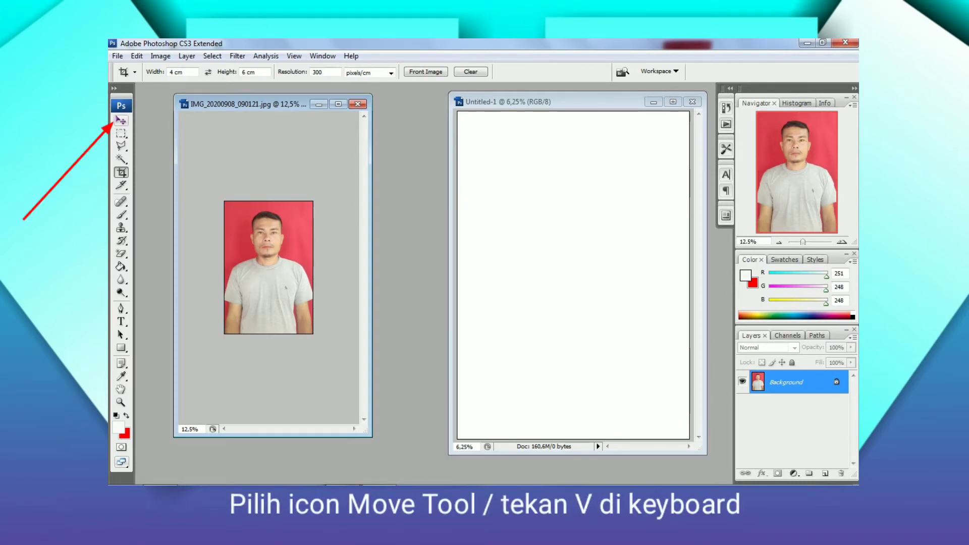
key(v)
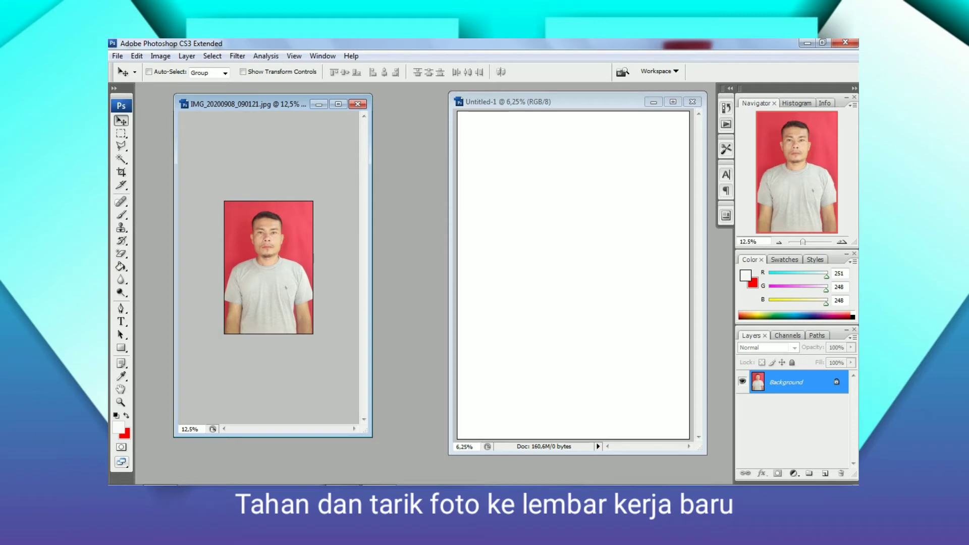
drag(269, 268, 499, 168)
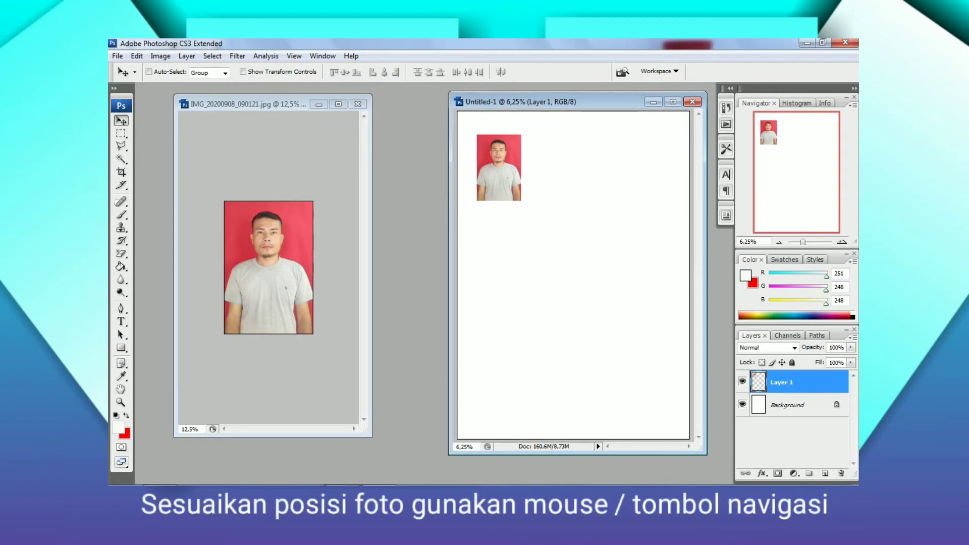
drag(498, 168, 479, 145)
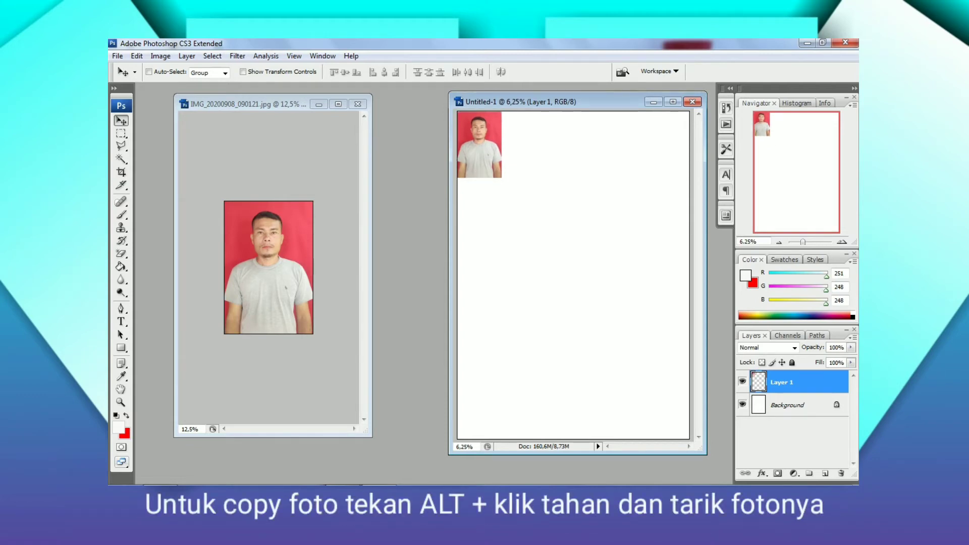
Step: Duplicate the photo beside the first one on the A4 page, aligned with it and separated by a narrow gap
key(alt)
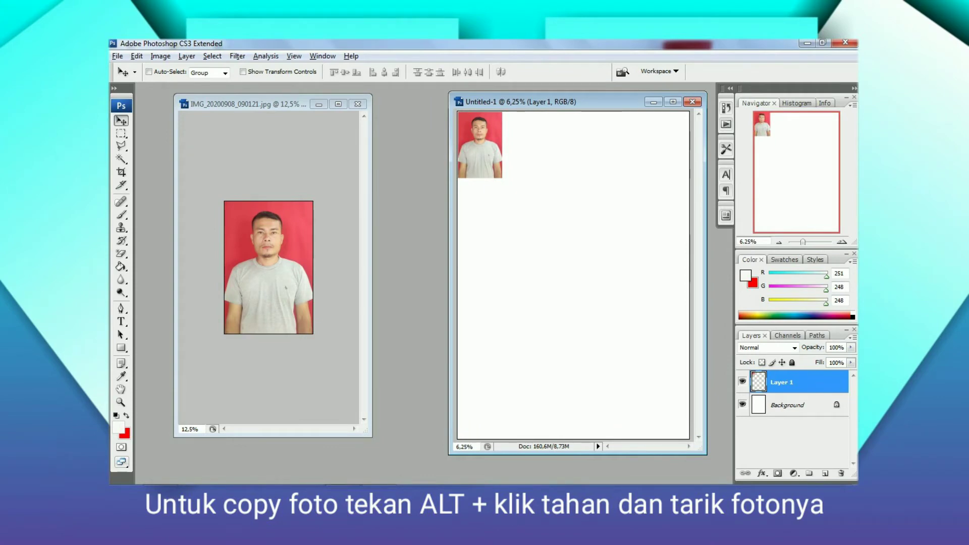
drag(479, 145, 530, 145)
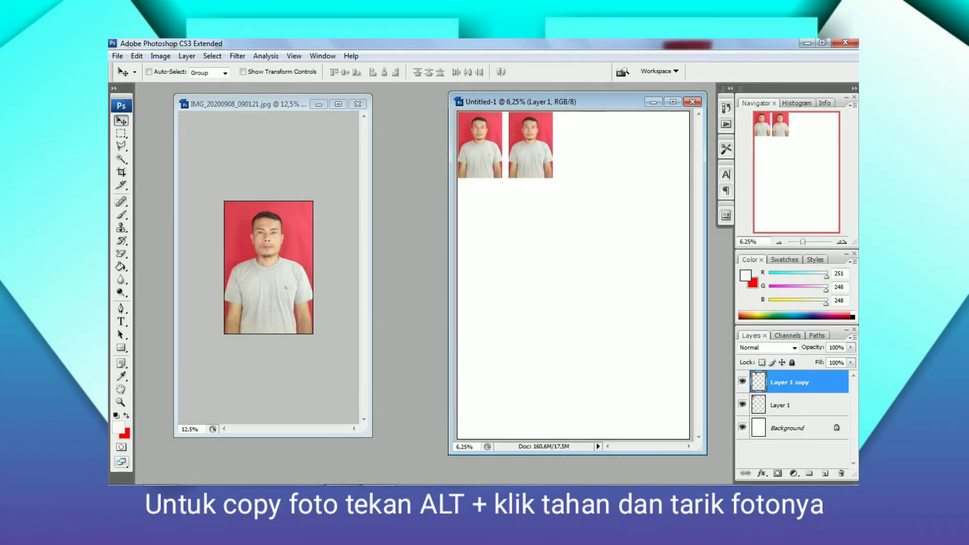
key(Left)
key(Left)
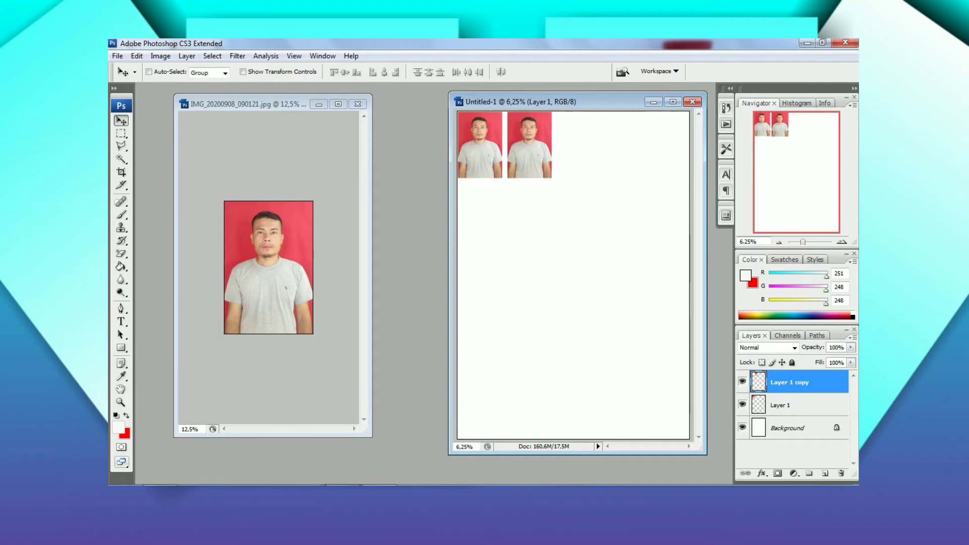
key(Left)
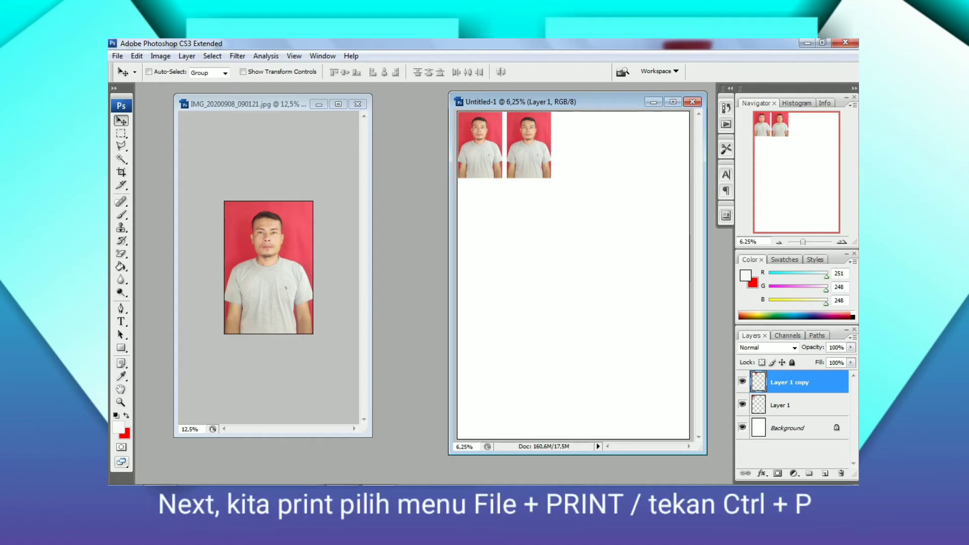
Step: Open the print settings for the A4 page and scale the print to fit the media
click(117, 56)
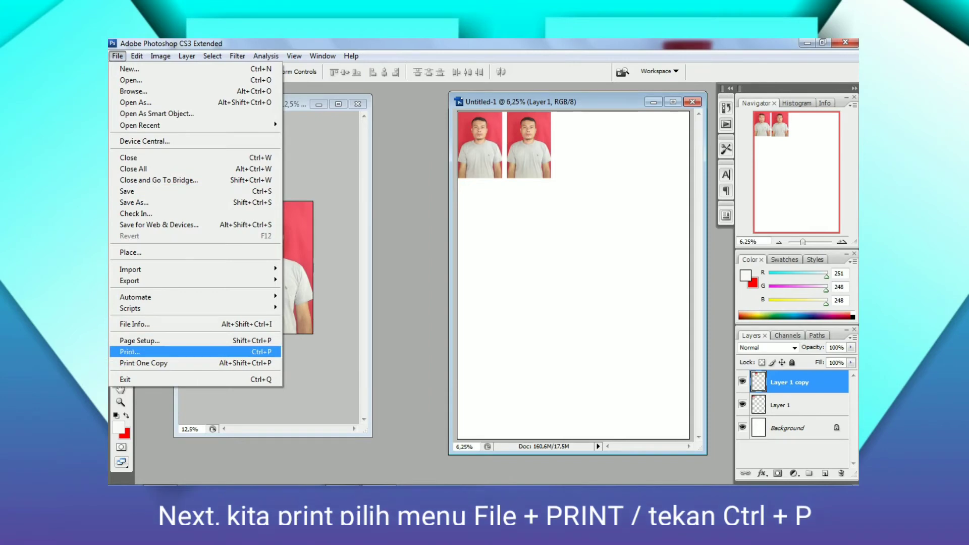
click(130, 352)
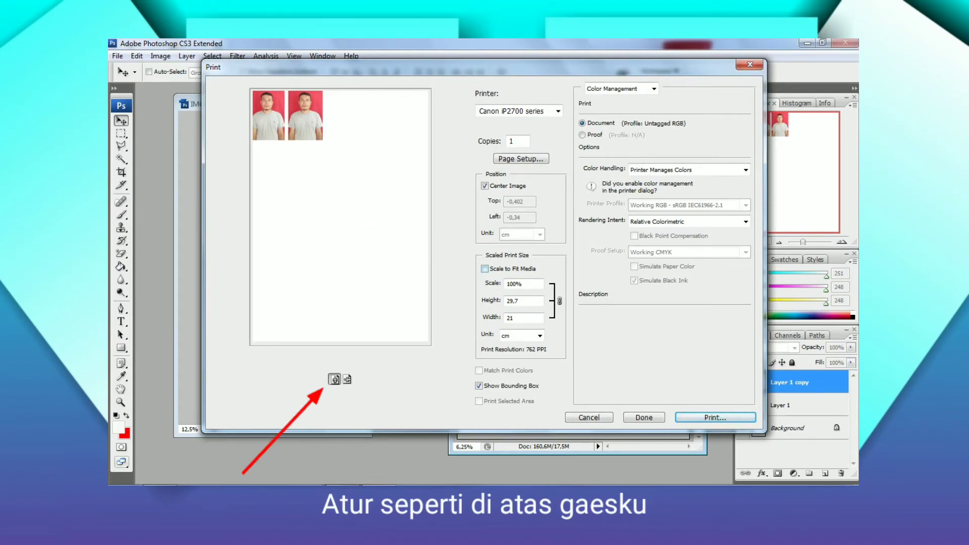
click(484, 269)
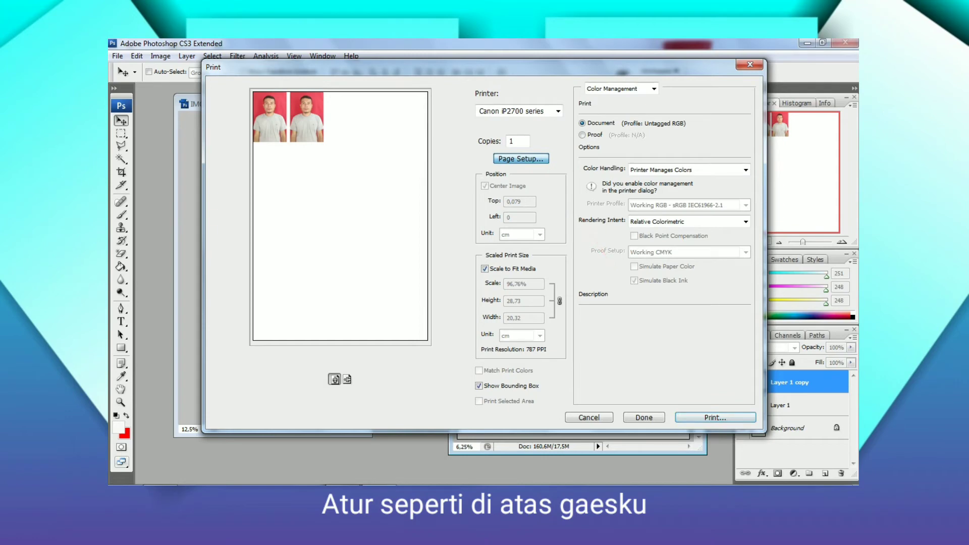
Step: Set the Canon iP2700 series media type to Kertas Foto Lain and print the page
click(521, 159)
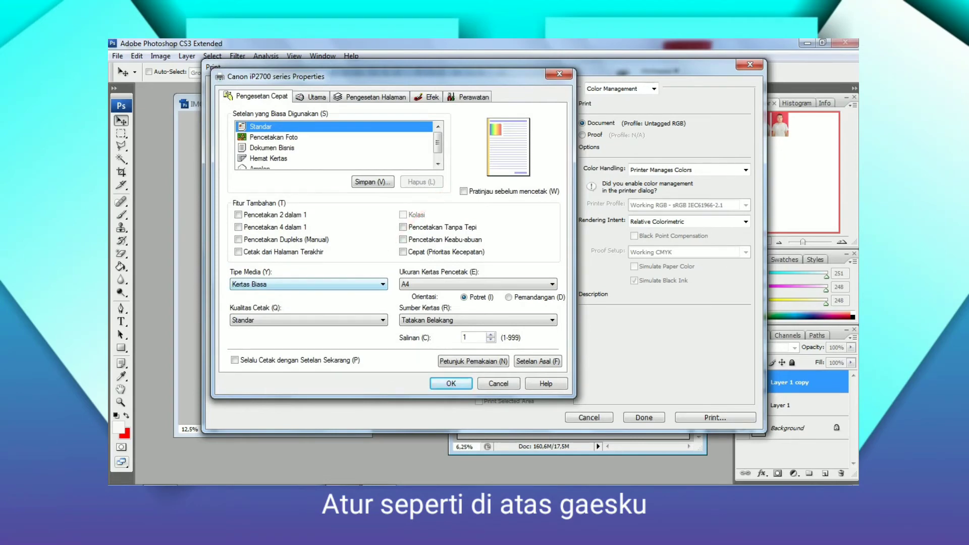
click(381, 285)
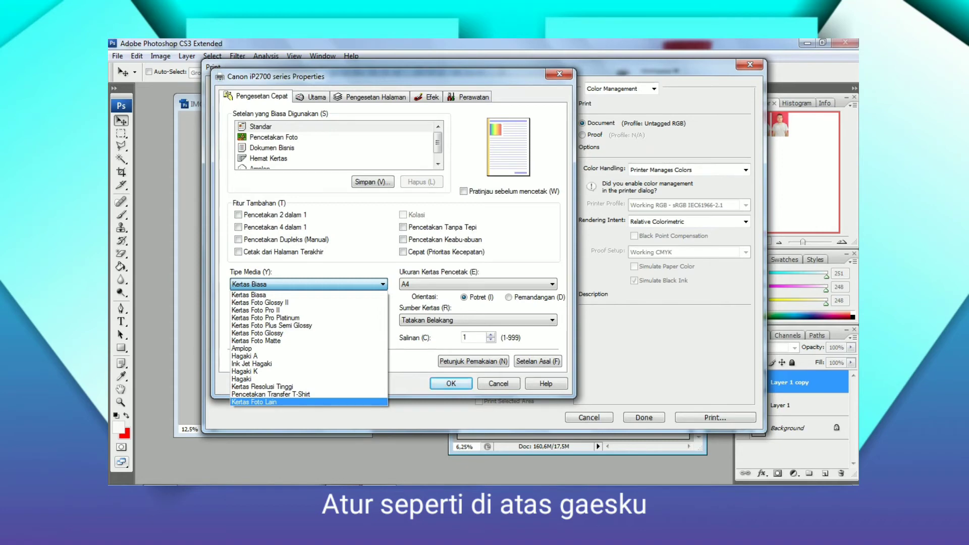
click(309, 403)
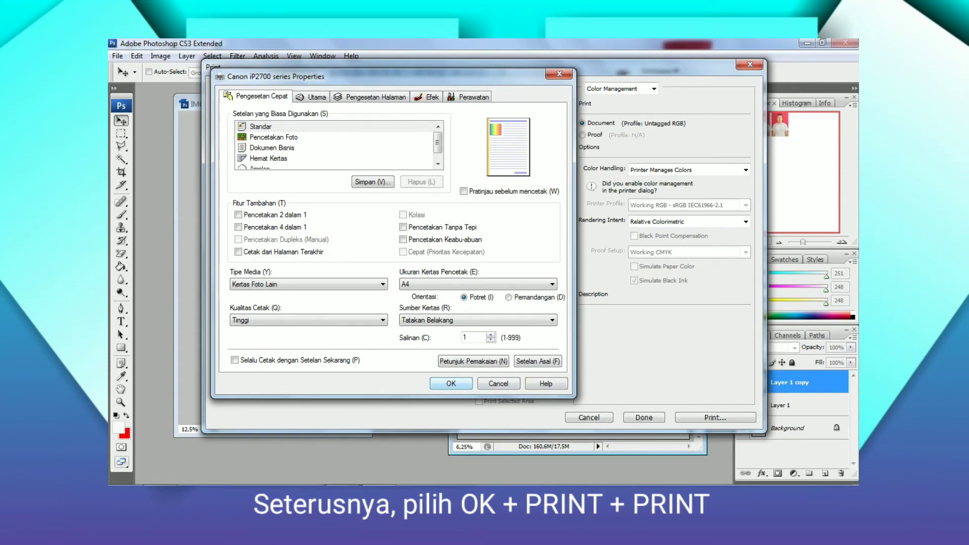
key(Return)
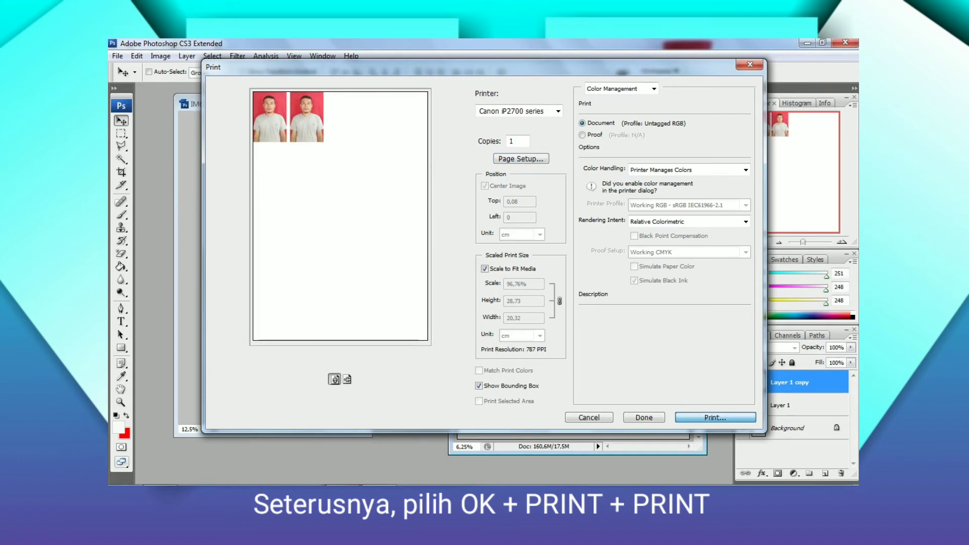
key(Return)
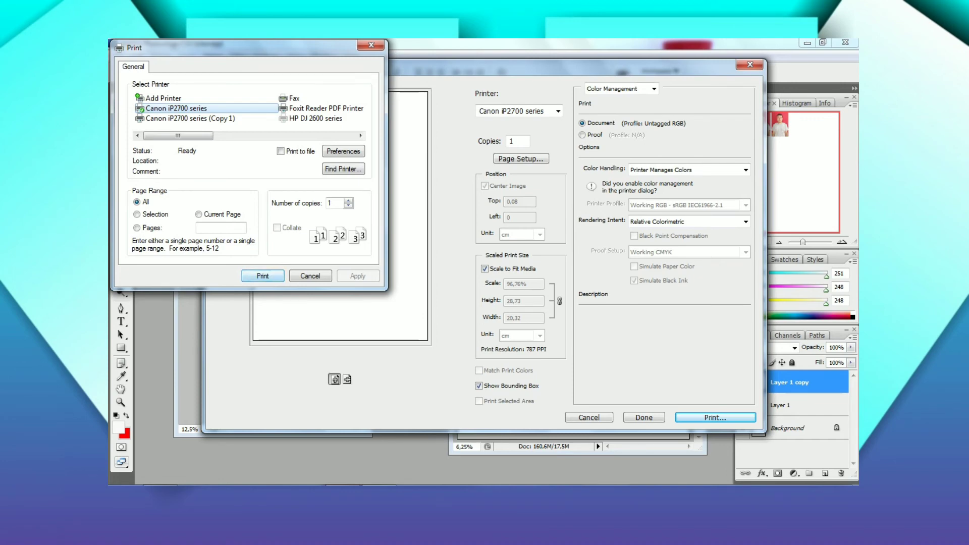
key(Return)
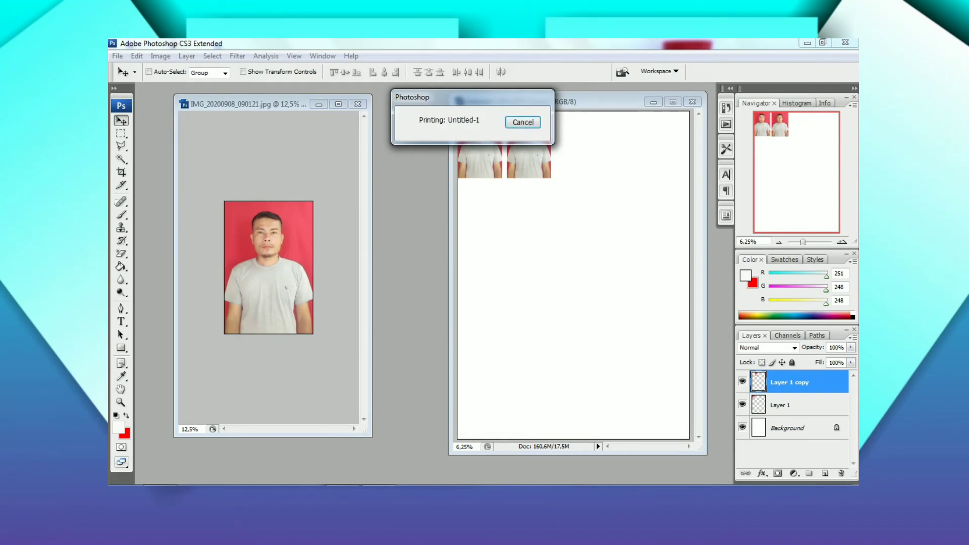